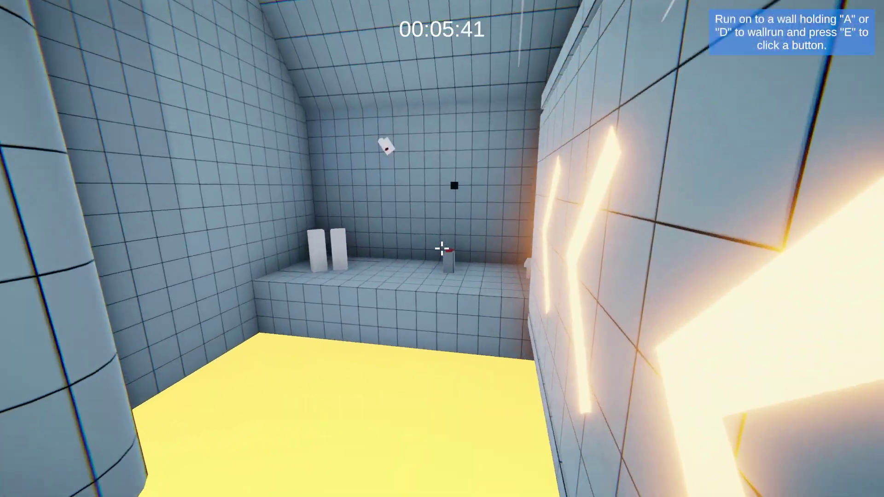
pyautogui.press('w')
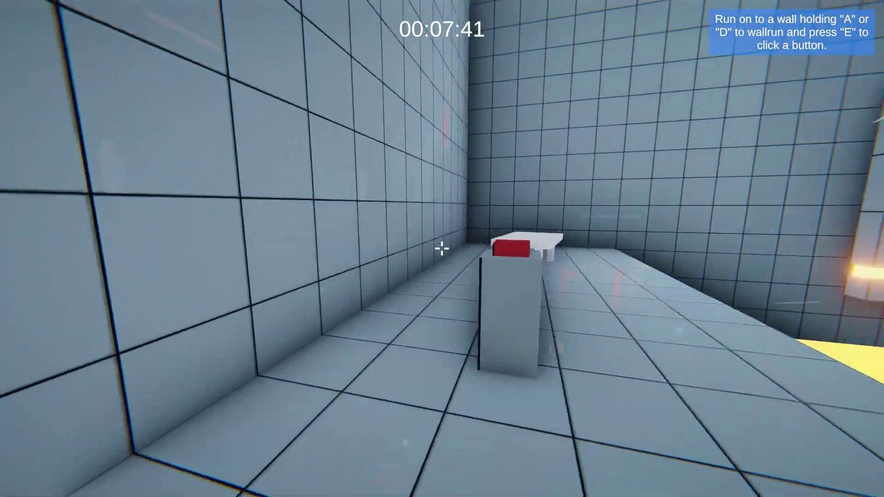
pyautogui.press('e')
pyautogui.press('w')
pyautogui.press('space')
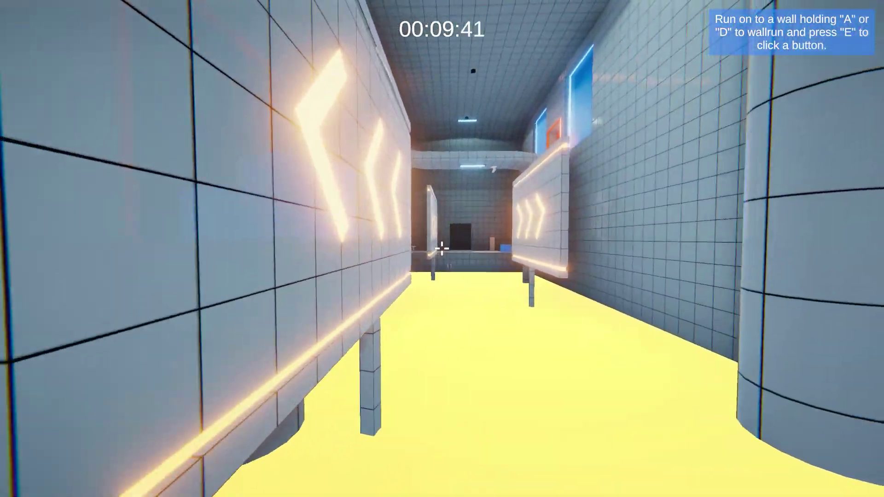
pyautogui.press('a')
pyautogui.press('w')
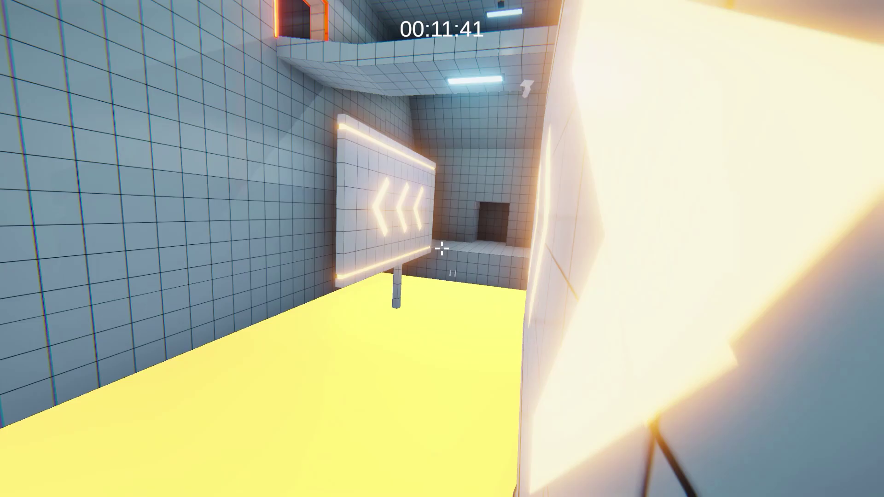
pyautogui.press('w')
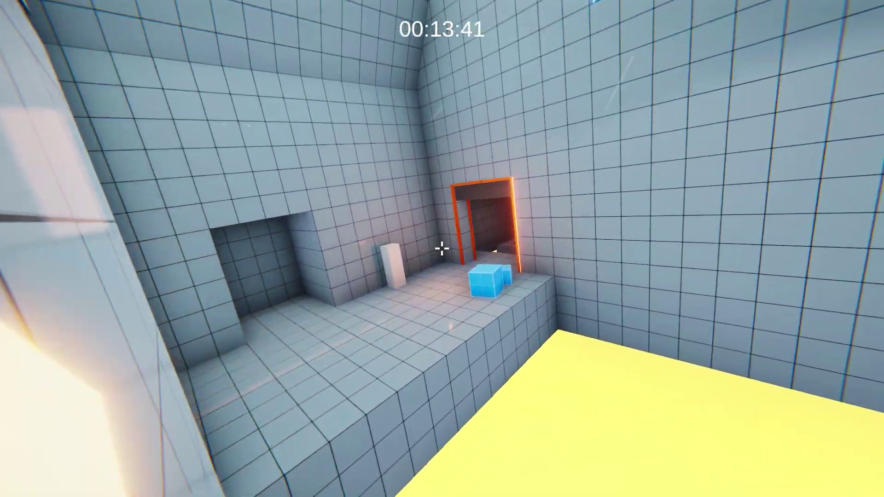
pyautogui.press('w')
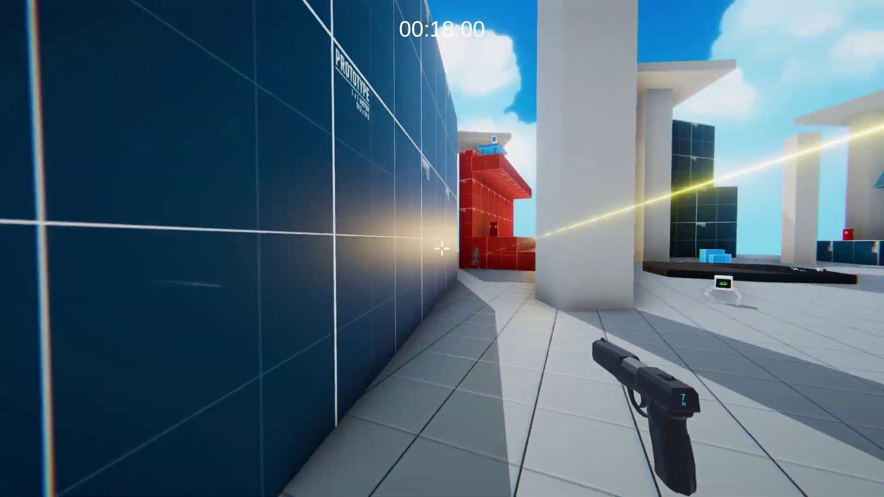
pyautogui.press('w')
pyautogui.press('w')
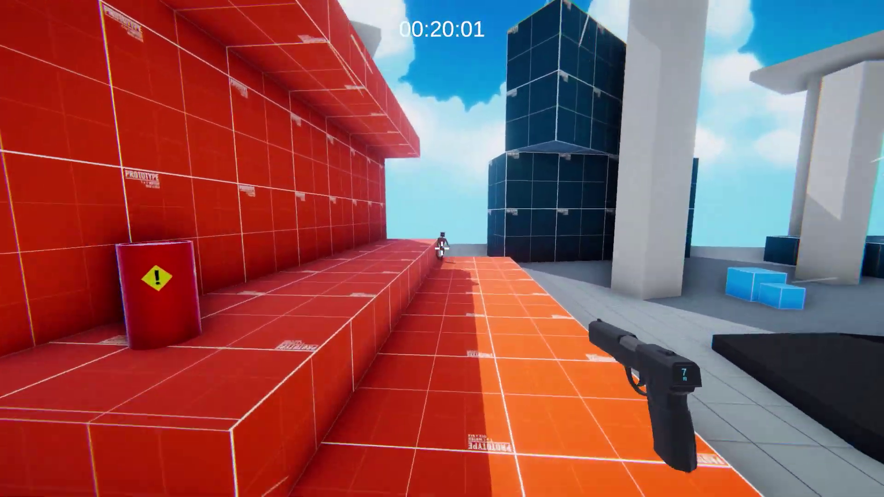
pyautogui.press('w')
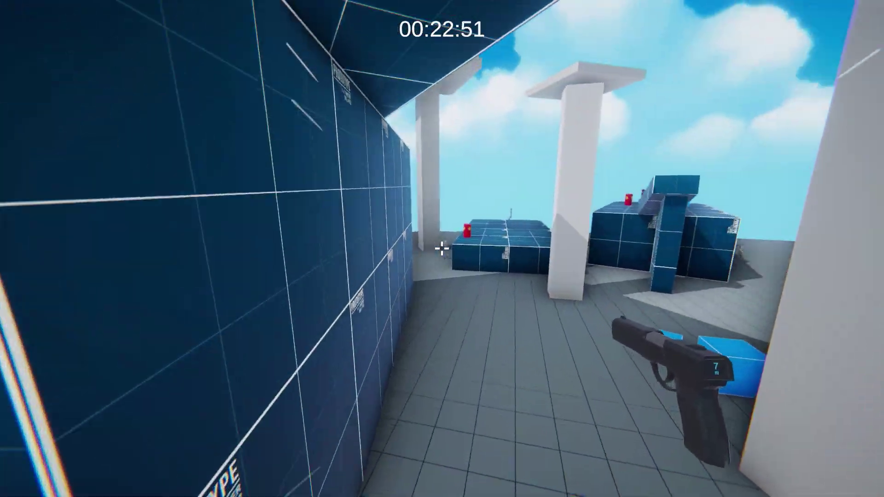
pyautogui.press('w')
pyautogui.click(442, 248)
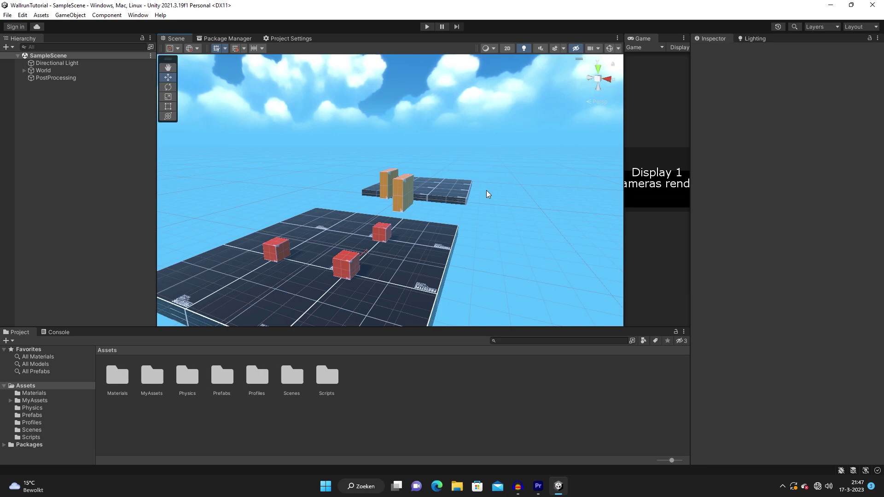
# Add a new layer named Ground as User Layer 8.
pyautogui.moveTo(486, 190)
pyautogui.keyDown('alt'); pyautogui.mouseDown()
pyautogui.moveTo(451, 187)
pyautogui.moveTo(487, 184)
pyautogui.moveTo(478, 201)
pyautogui.mouseUp(); pyautogui.keyUp('alt')
pyautogui.click(43, 70)
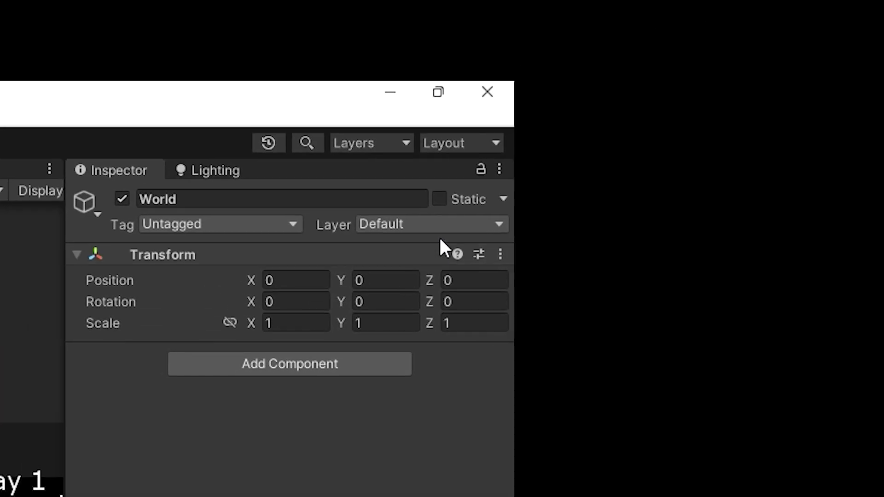
pyautogui.click(433, 224)
pyautogui.click(409, 307)
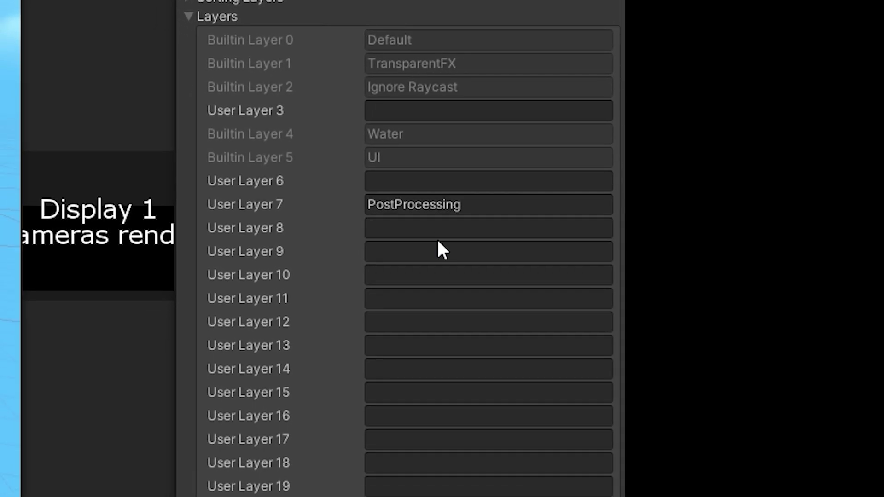
pyautogui.click(441, 242)
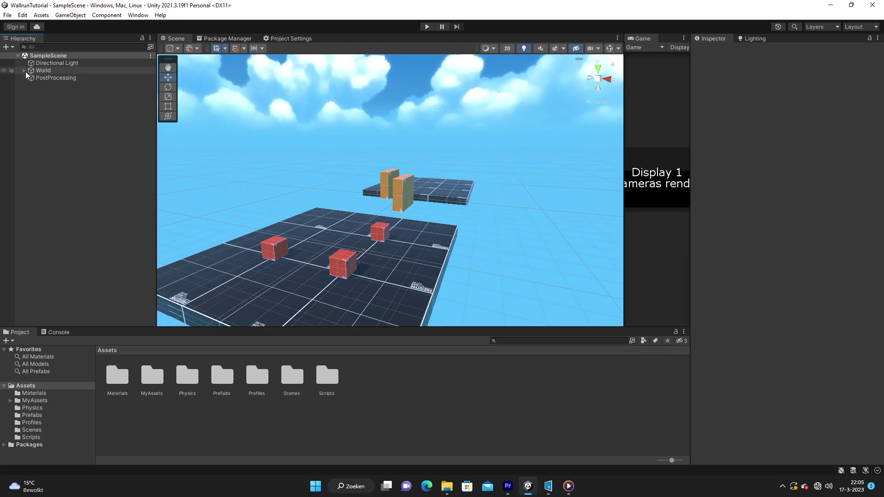
# Assign the Ground layer to all ground and obstacle objects inside World.
pyautogui.click(24, 70)
pyautogui.click(43, 77)
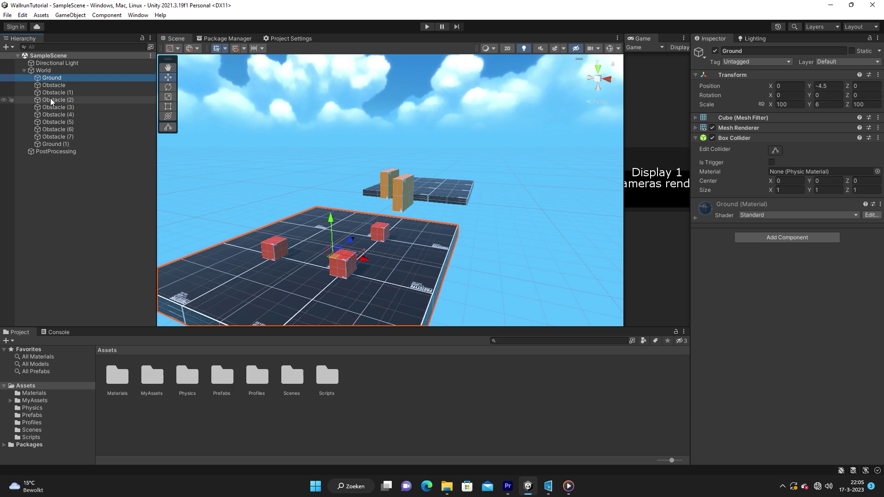
pyautogui.keyDown('shift'); pyautogui.click(55, 144); pyautogui.keyUp('shift')
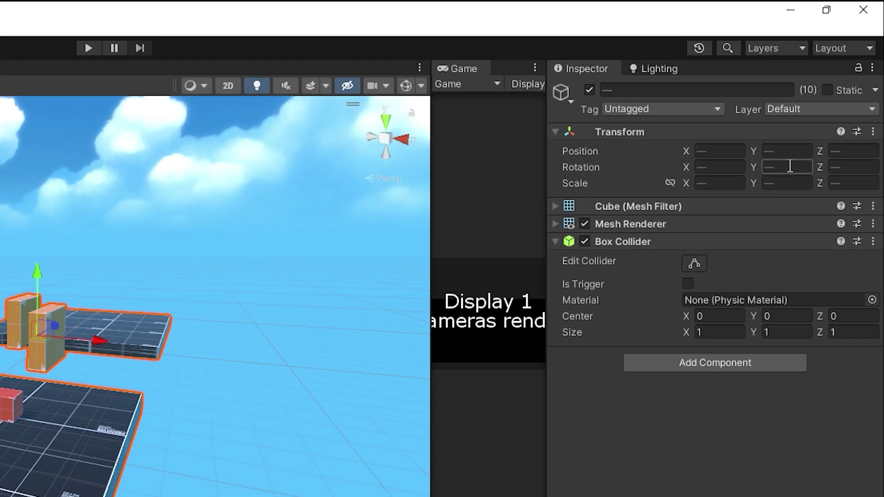
pyautogui.click(806, 109)
pyautogui.click(785, 232)
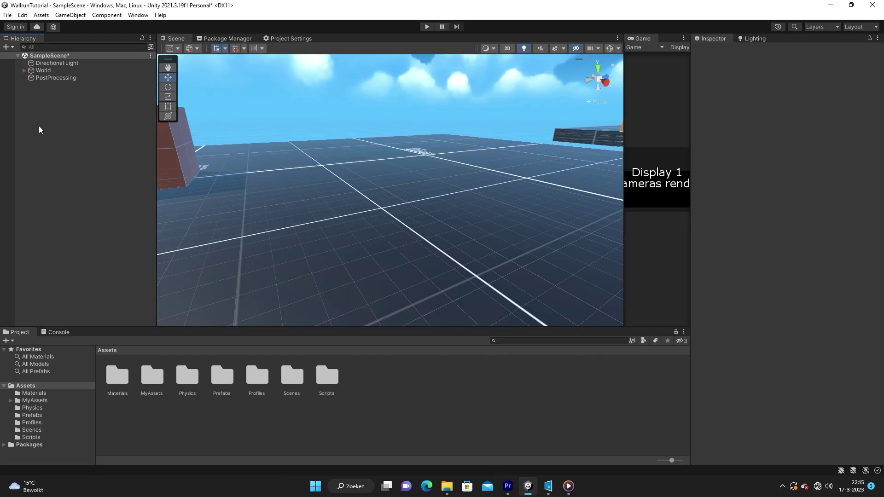
# Create a 3D capsule object at the root of the scene.
pyautogui.rightClick(35, 119)
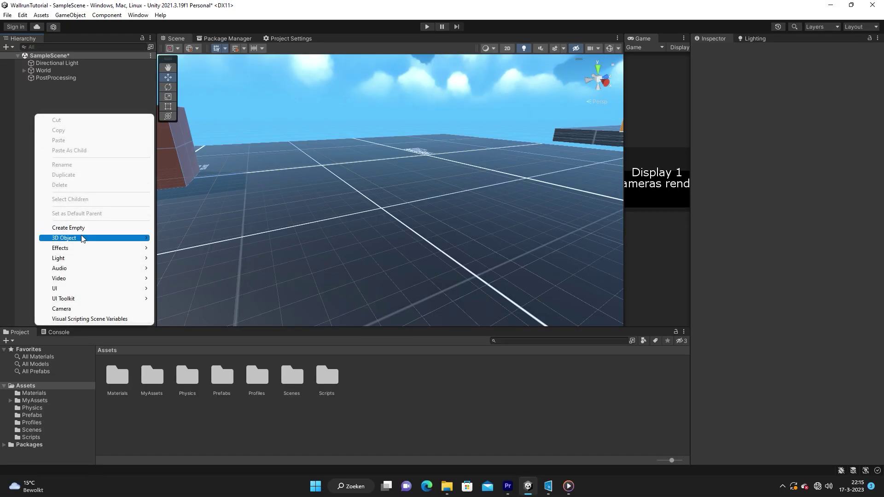
pyautogui.moveTo(82, 238)
pyautogui.click(168, 260)
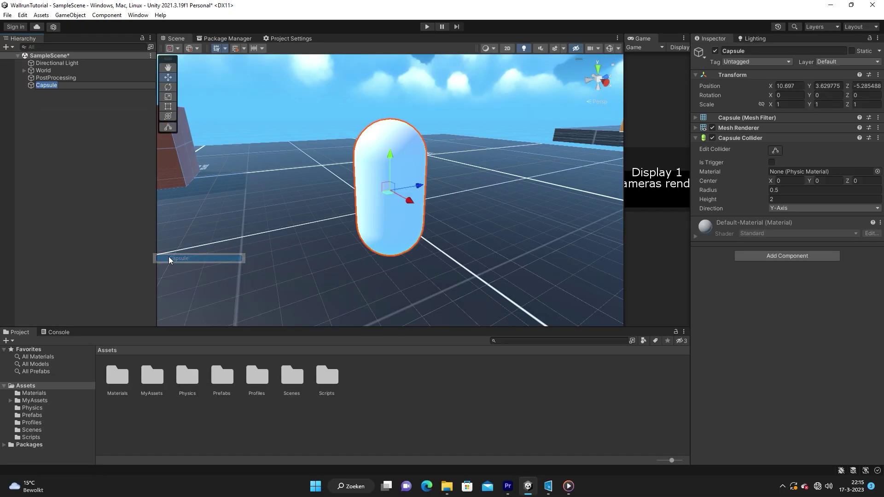
pyautogui.click(120, 201)
pyautogui.click(55, 85)
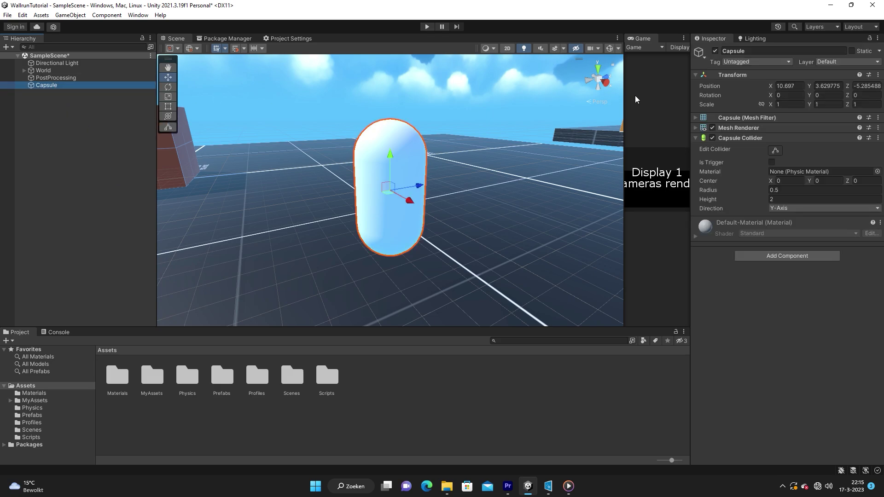
# Set the capsule's Y scale to 1.5 and rename the object Player.
pyautogui.click(819, 104)
pyautogui.press('BackSpace')
pyautogui.write('1.5')
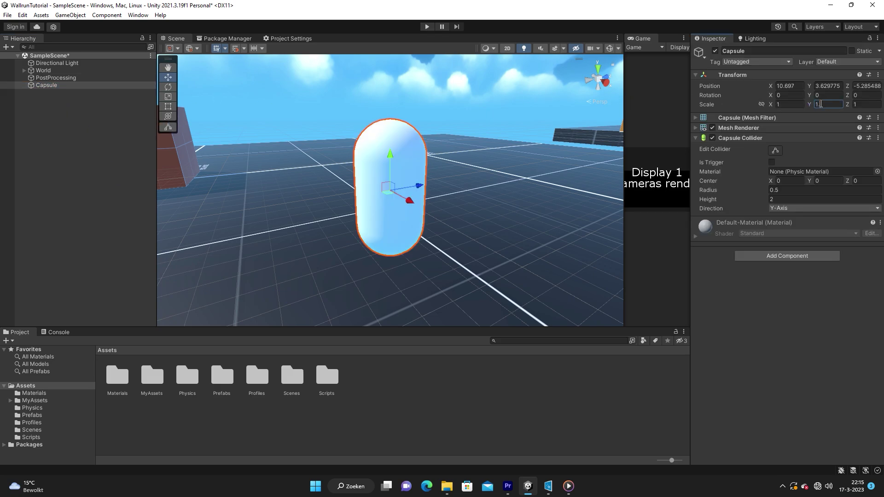
pyautogui.click(112, 113)
pyautogui.click(47, 86)
pyautogui.click(44, 86)
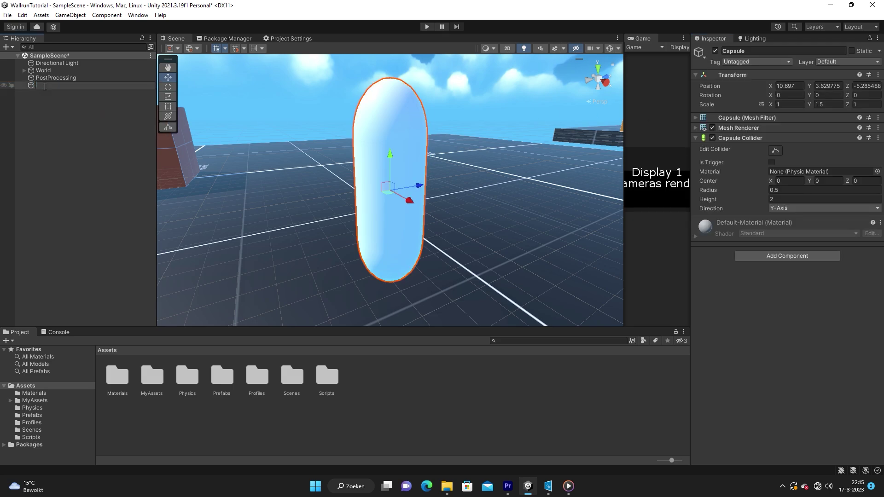
pyautogui.press('Return')
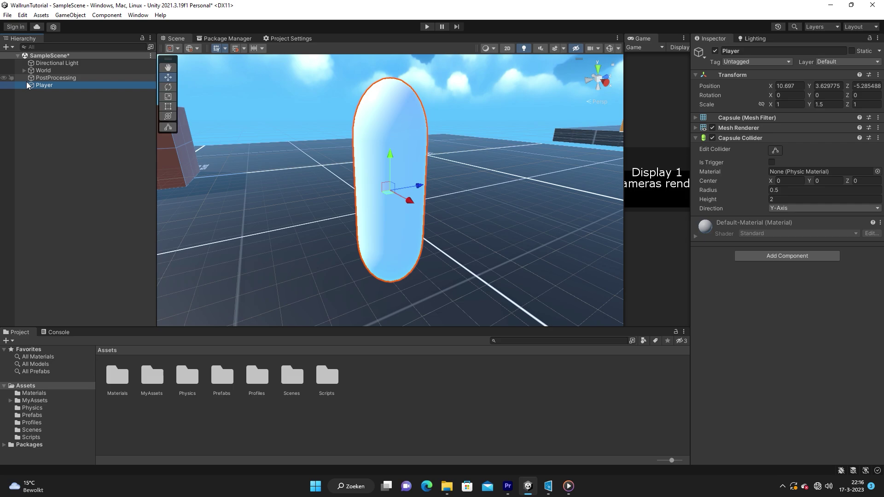
# Add a Rigidbody to Player with mass 1.5, Interpolate enabled, and rotation frozen on X, Y and Z.
pyautogui.click(787, 256)
pyautogui.click(707, 349)
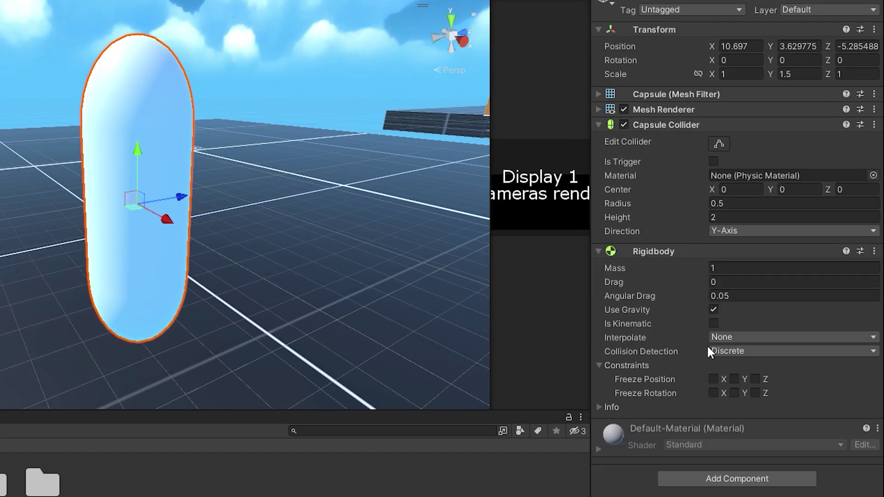
pyautogui.click(718, 268)
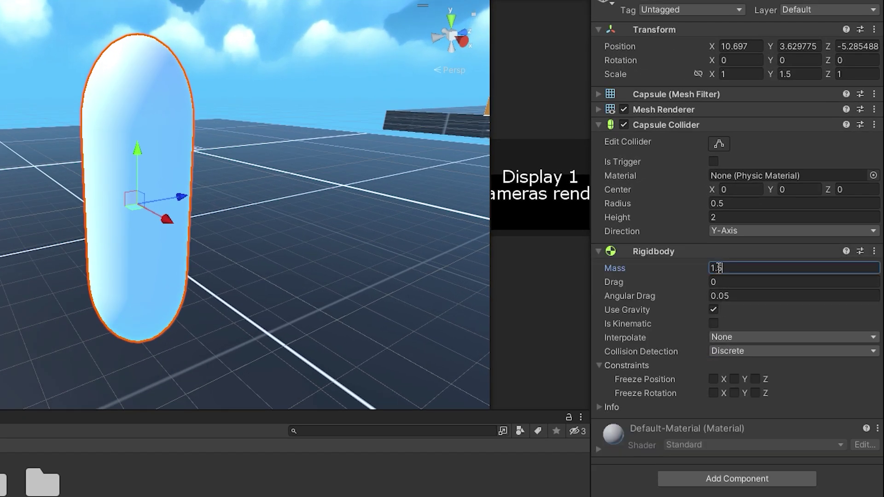
pyautogui.write('1.5')
pyautogui.click(730, 336)
pyautogui.click(739, 367)
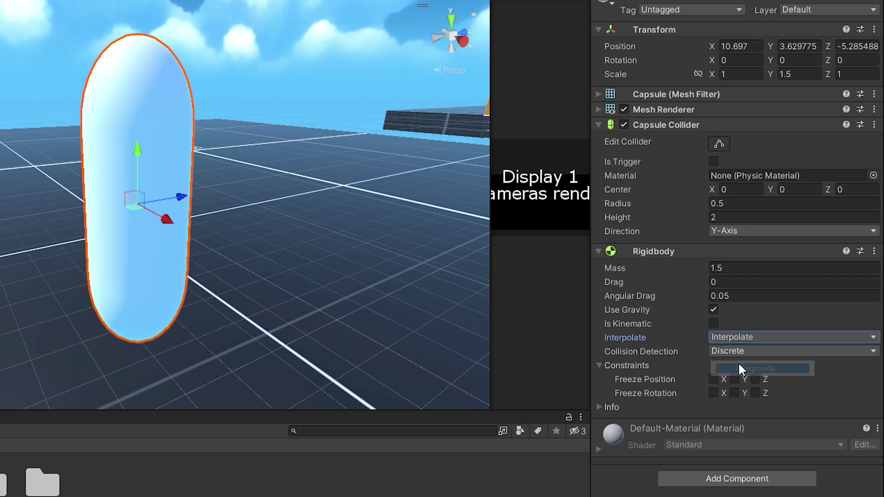
pyautogui.click(714, 393)
pyautogui.click(756, 392)
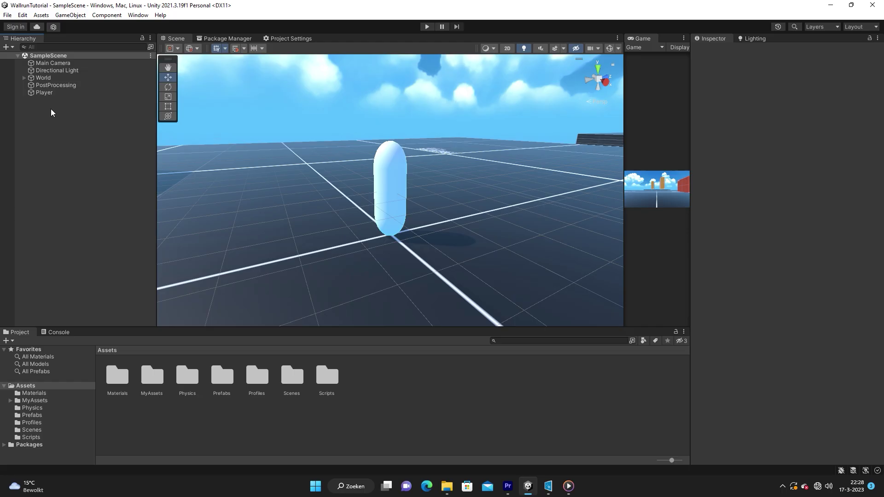
# Create an empty root object named Camera and save the scene.
pyautogui.rightClick(51, 111)
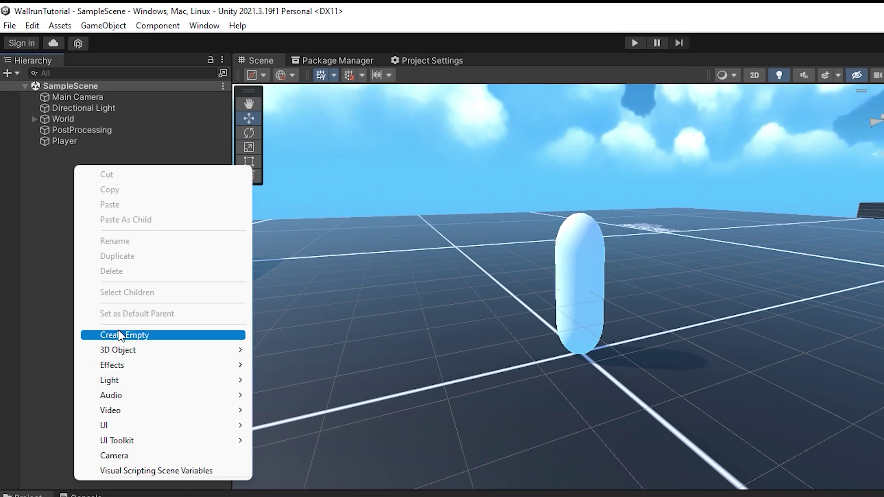
pyautogui.click(119, 331)
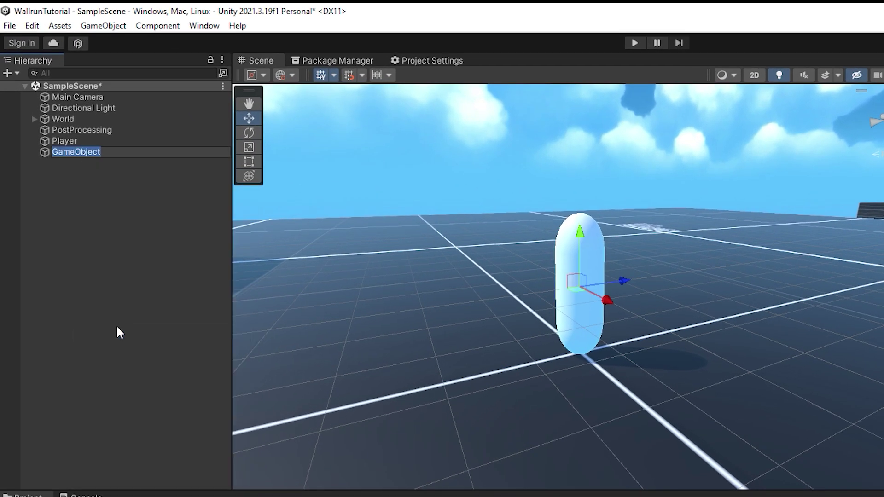
pyautogui.write('Camera')
pyautogui.press('Return')
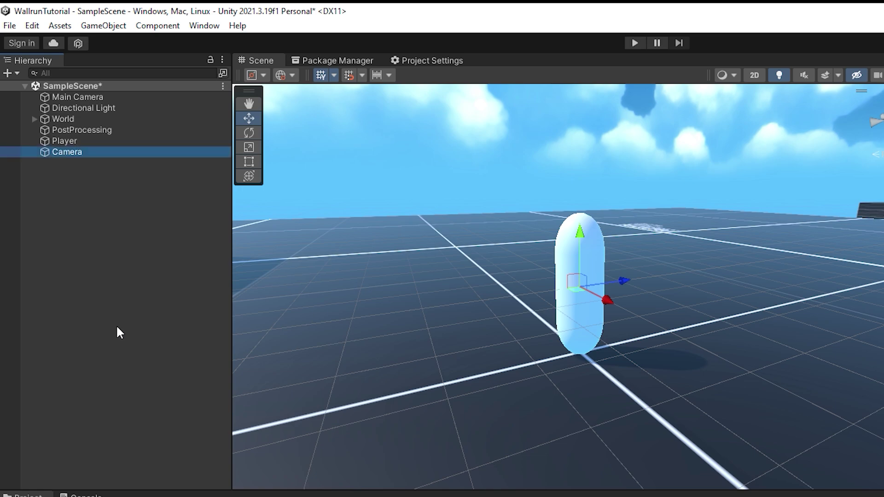
pyautogui.click(118, 332)
pyautogui.hotkey('ctrl', 's')
# Make Main Camera a child of the empty Camera object.
pyautogui.moveTo(75, 98); pyautogui.dragTo(76, 155)
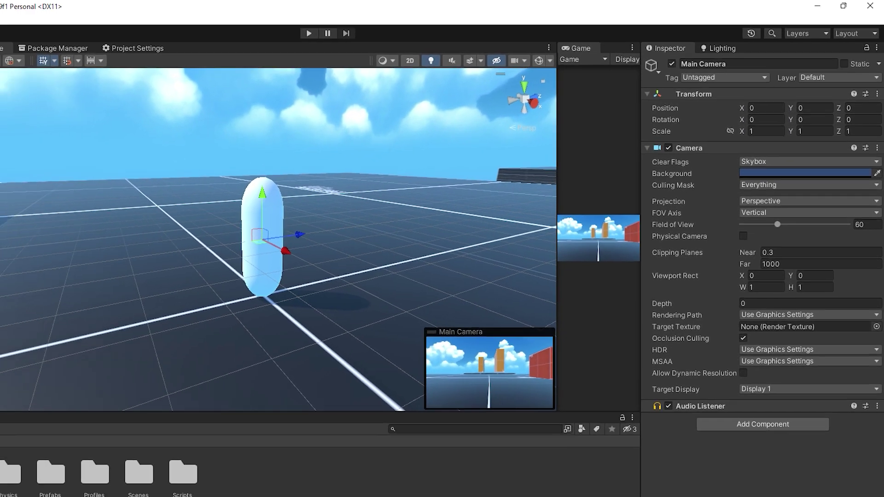
pyautogui.click(65, 118)
pyautogui.click(24, 93)
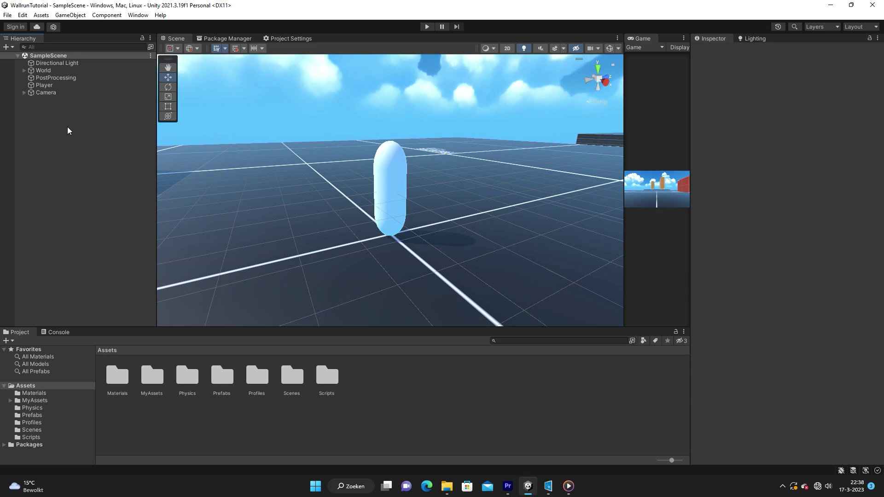
# Create two empty child objects under Player.
pyautogui.click(58, 86)
pyautogui.rightClick(59, 86)
pyautogui.click(87, 203)
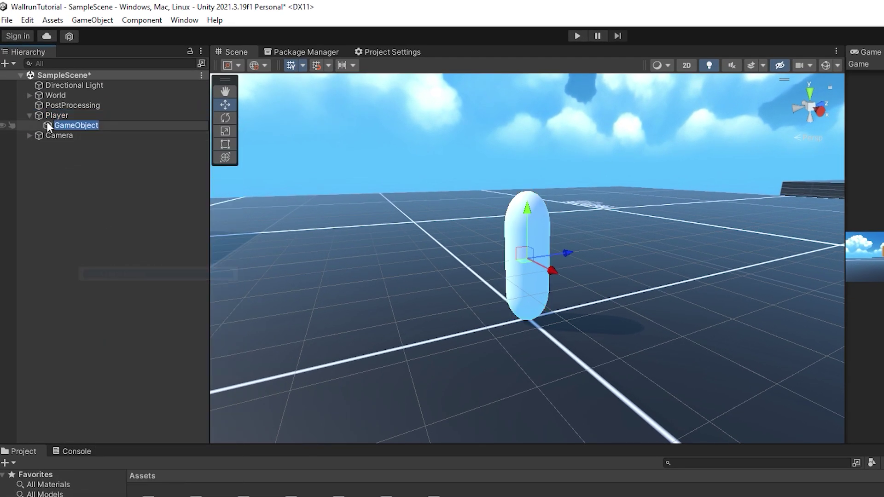
pyautogui.click(54, 114)
pyautogui.rightClick(53, 113)
pyautogui.click(88, 272)
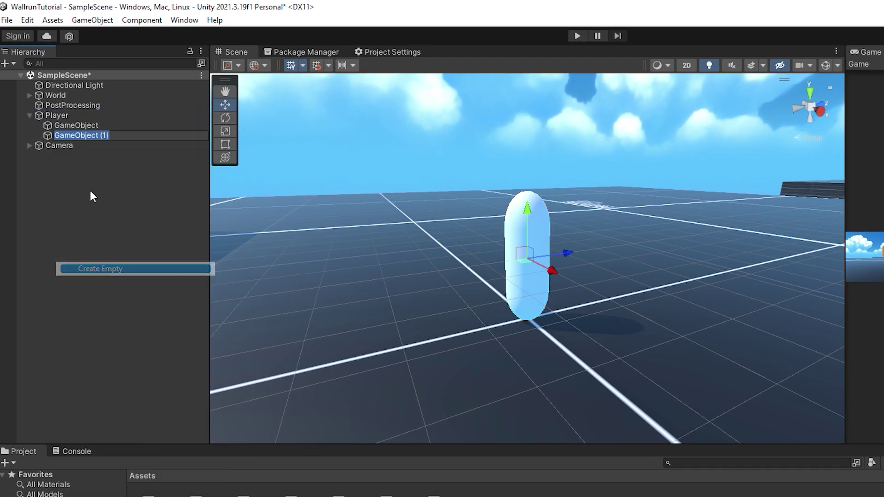
# Rename Player's first empty child object as Orientation.
pyautogui.click(71, 126)
pyautogui.click(72, 126)
pyautogui.press('BackSpace')
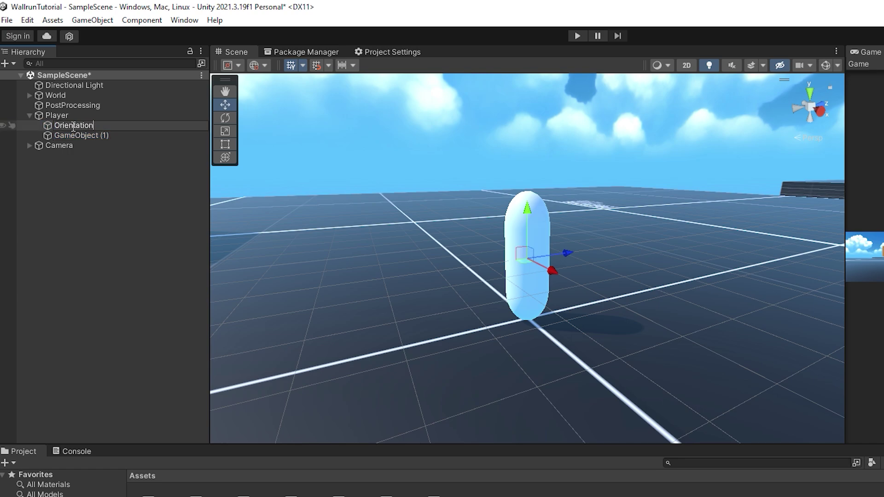
pyautogui.press('Return')
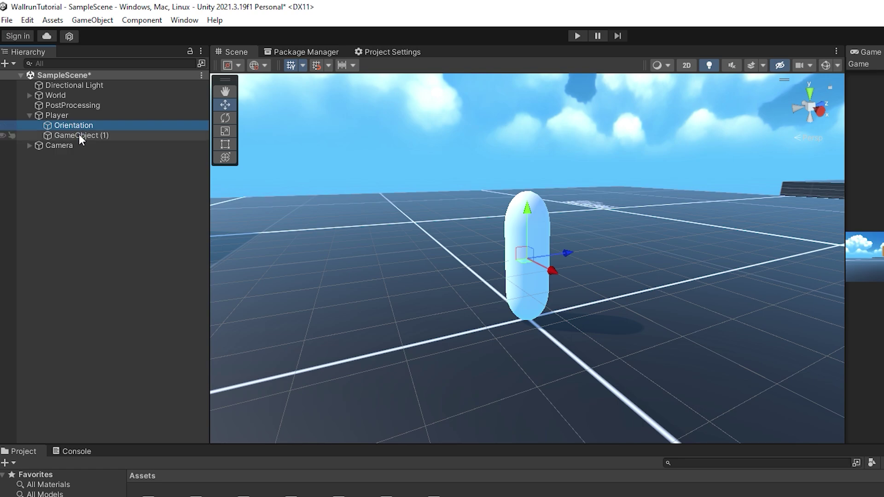
# Rename Player's second empty child object as Head and raise it toward the top of the capsule.
pyautogui.click(79, 136)
pyautogui.click(79, 136)
pyautogui.press('BackSpace')
pyautogui.write('Head')
pyautogui.press('Return')
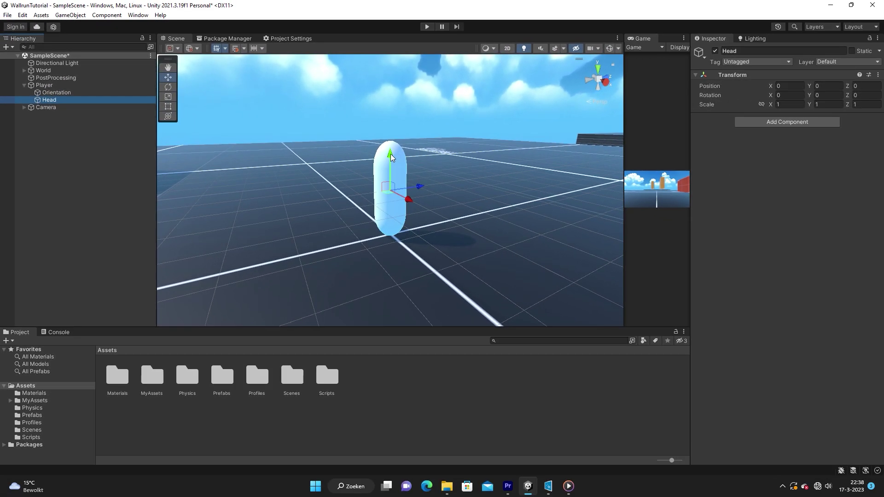
pyautogui.moveTo(392, 157); pyautogui.dragTo(394, 125)
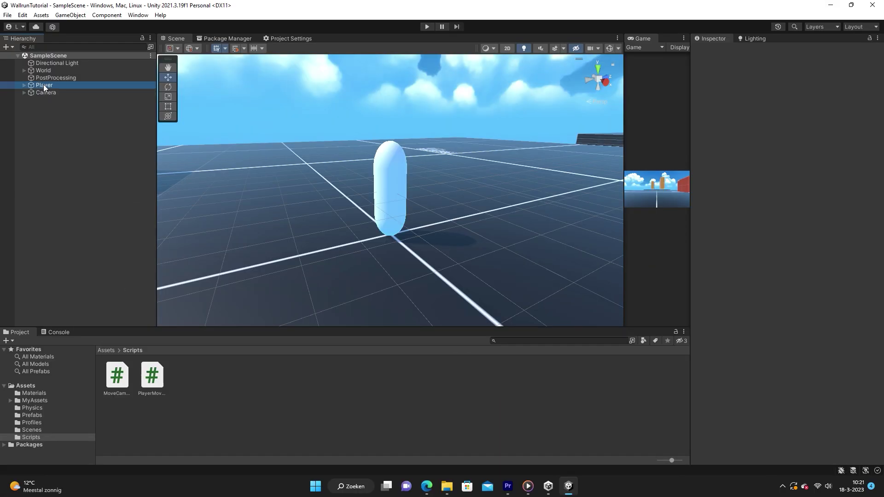
# Attach the PlayerMovement script from the Scripts folder to the Player object.
pyautogui.click(43, 85)
pyautogui.moveTo(153, 374); pyautogui.dragTo(730, 331)
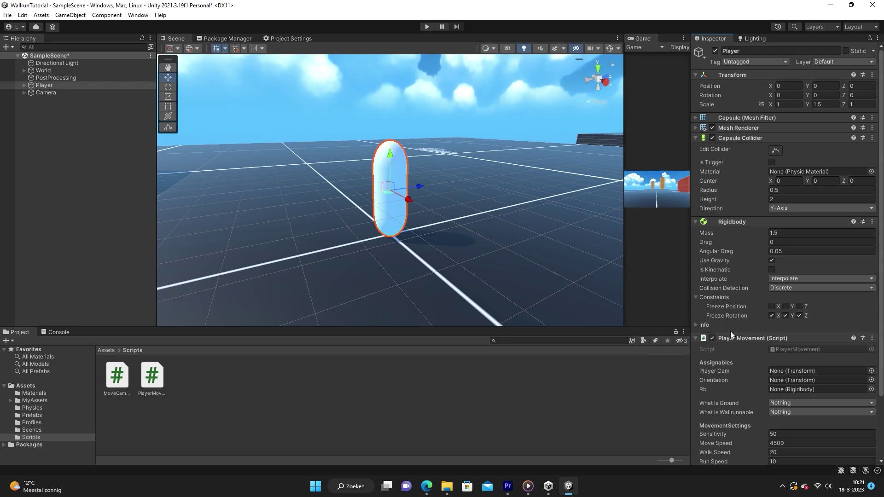
# Attach the MoveCamera script to the Camera object and assign Player's Head child as its Player reference.
pyautogui.click(46, 93)
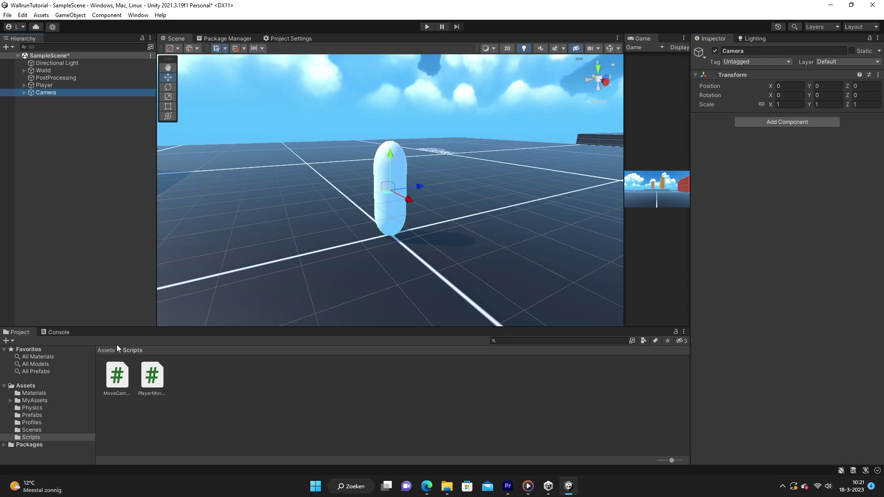
pyautogui.moveTo(117, 375); pyautogui.dragTo(751, 206)
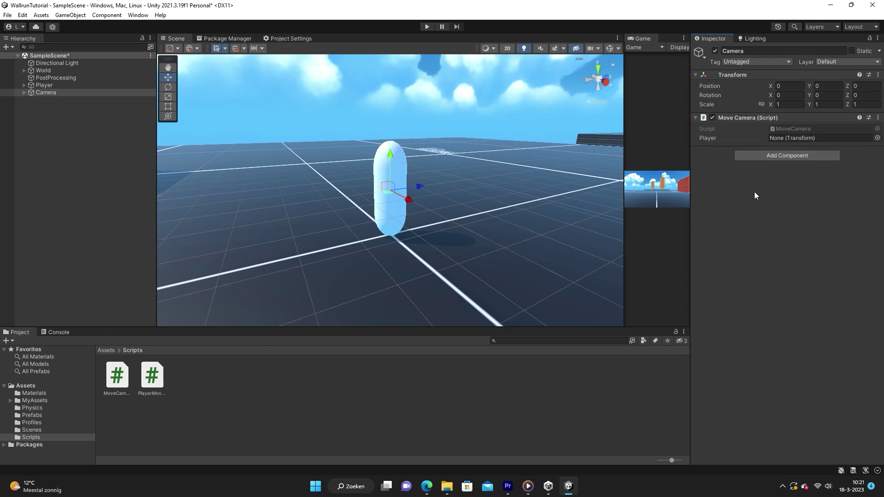
pyautogui.click(23, 93)
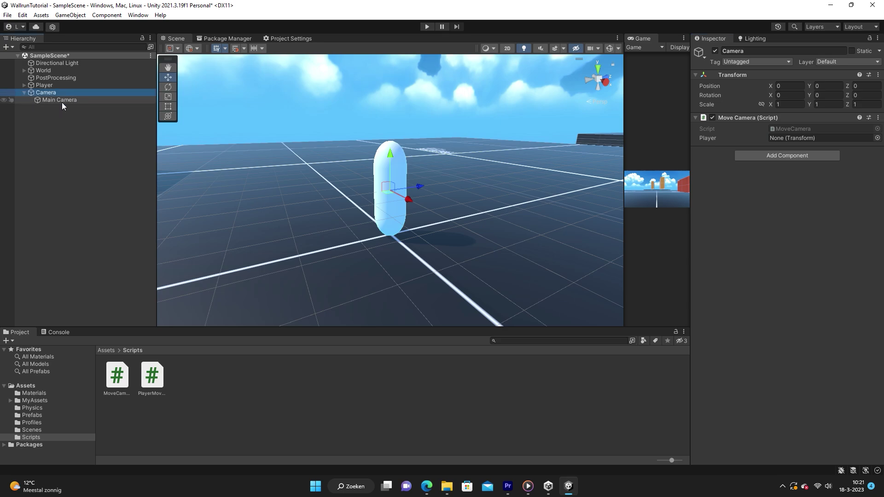
pyautogui.click(45, 100)
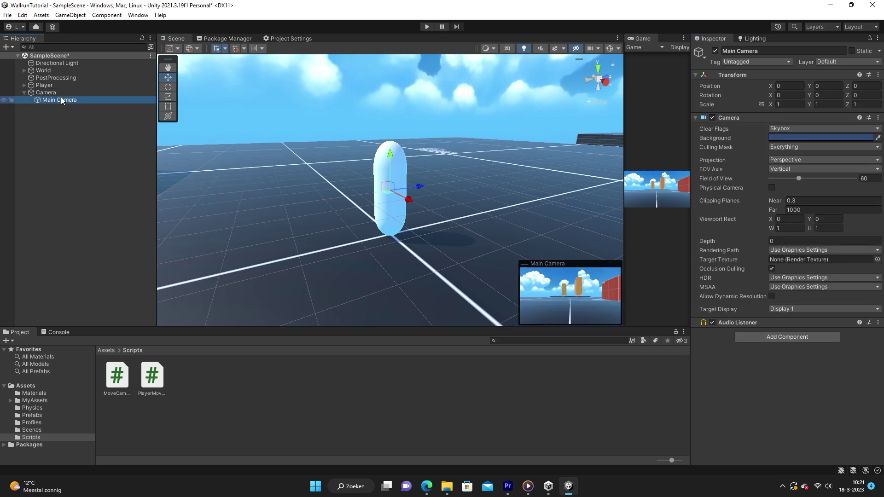
pyautogui.click(60, 96)
pyautogui.click(63, 100)
pyautogui.click(62, 94)
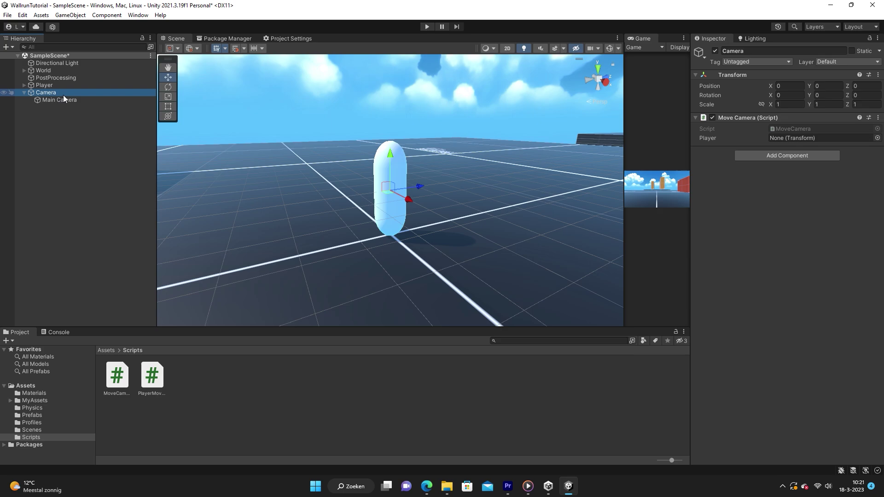
pyautogui.click(64, 99)
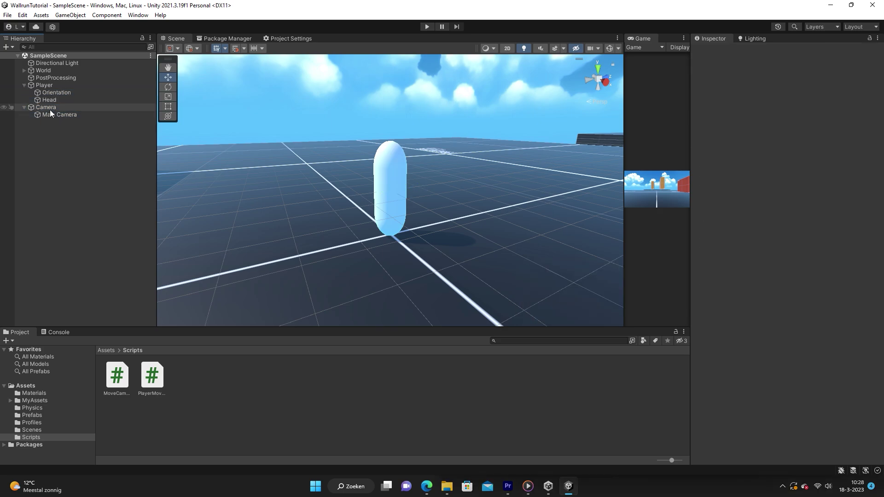
pyautogui.click(50, 109)
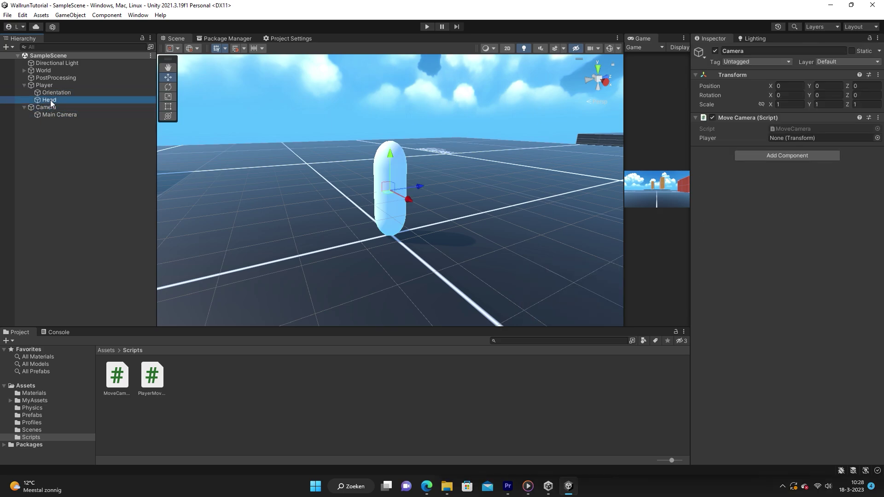
pyautogui.moveTo(51, 100); pyautogui.dragTo(788, 140)
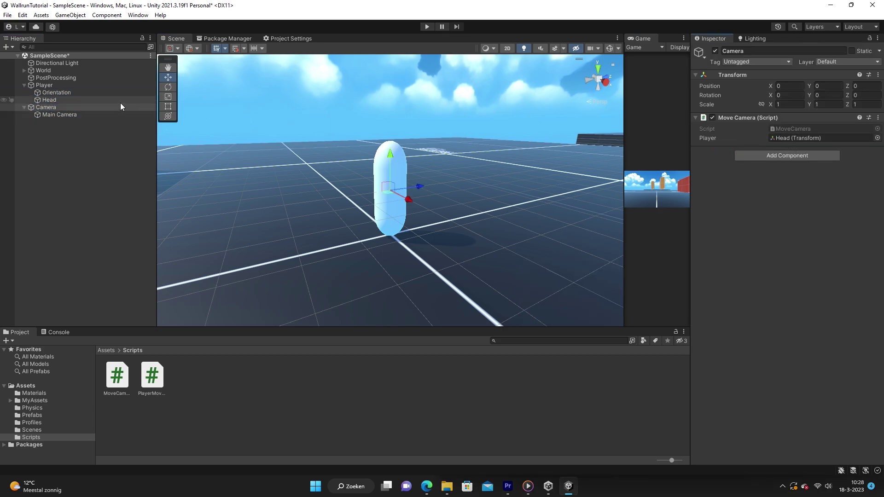
# Fill Player's Player Movement references: Camera as Player Cam, the Orientation child as Orientation, and Player's Rigidbody as Rb.
pyautogui.click(44, 85)
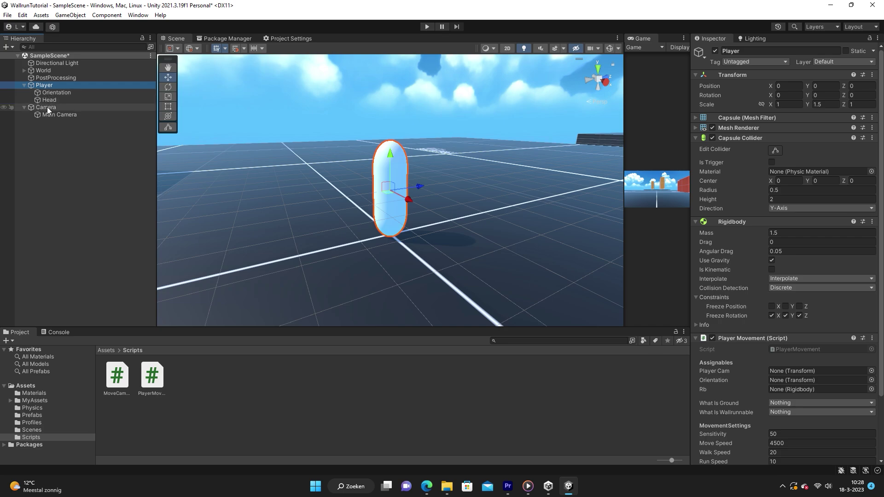
pyautogui.moveTo(47, 107); pyautogui.dragTo(401, 235)
pyautogui.moveTo(735, 365); pyautogui.dragTo(791, 370)
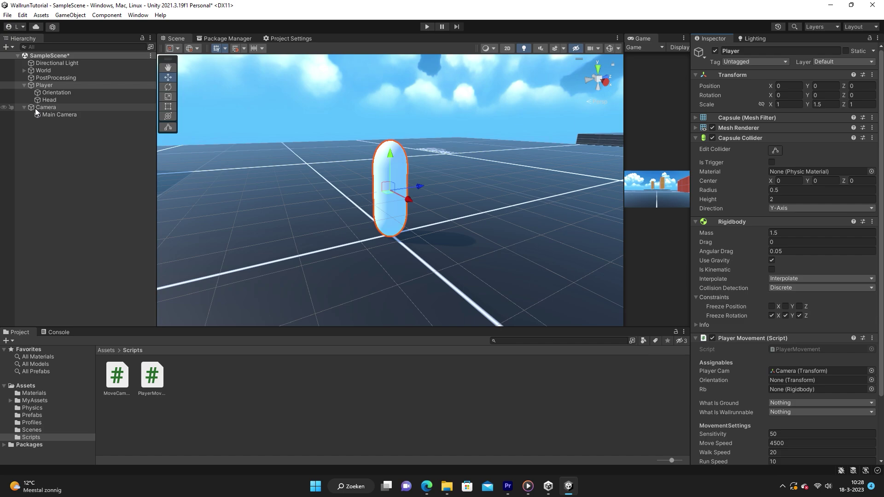
pyautogui.moveTo(60, 93); pyautogui.dragTo(564, 345)
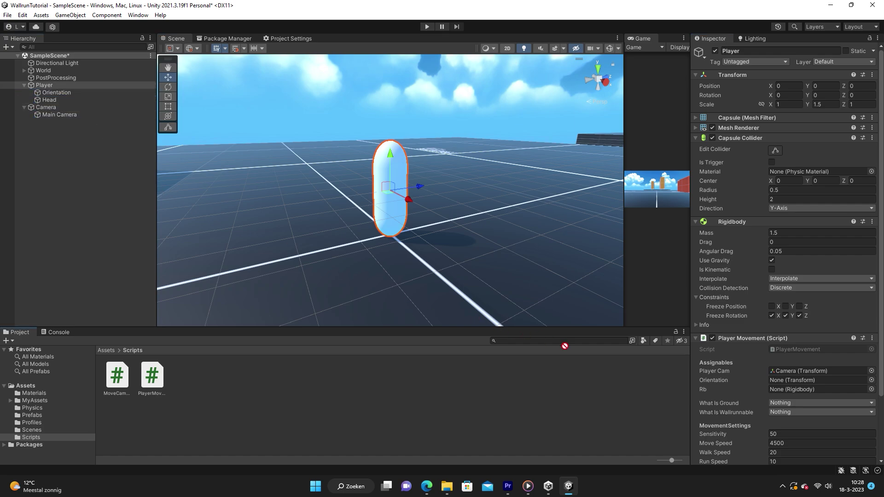
pyautogui.moveTo(742, 372); pyautogui.dragTo(782, 382)
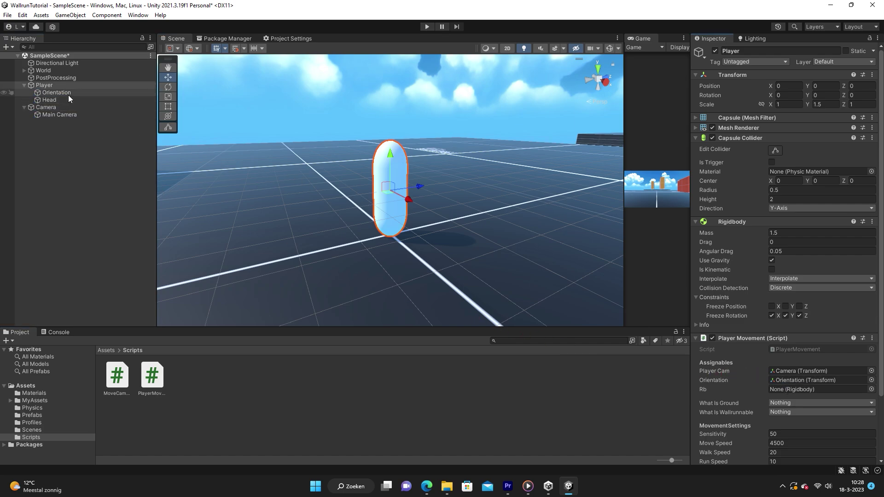
pyautogui.moveTo(51, 85); pyautogui.dragTo(797, 388)
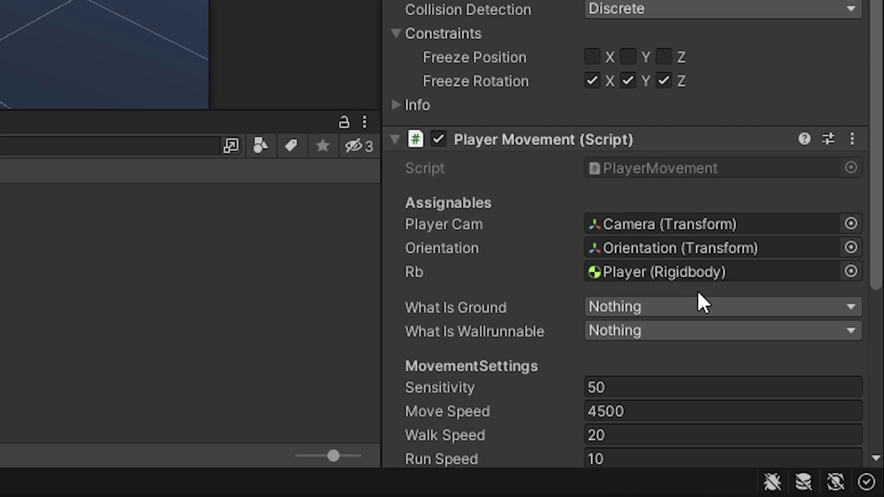
# Set both What Is Ground and What Is Wallrunnable to the Ground layer in the Player Movement script.
pyautogui.click(695, 306)
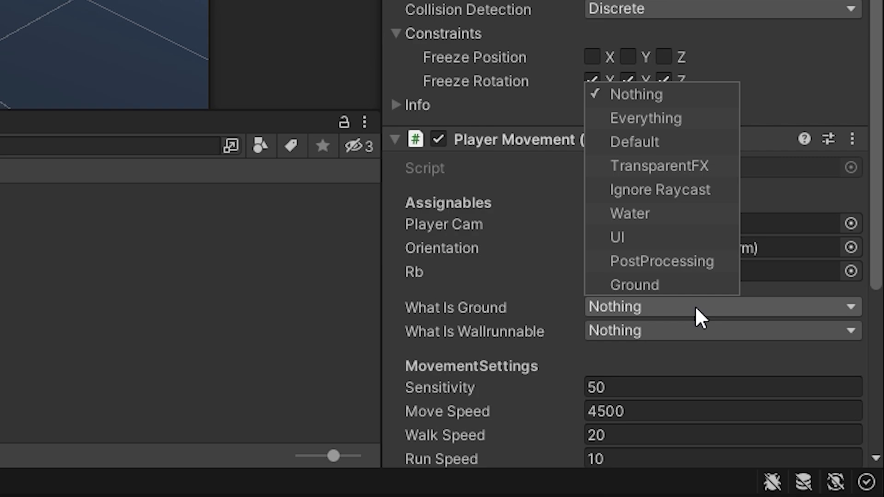
pyautogui.click(645, 284)
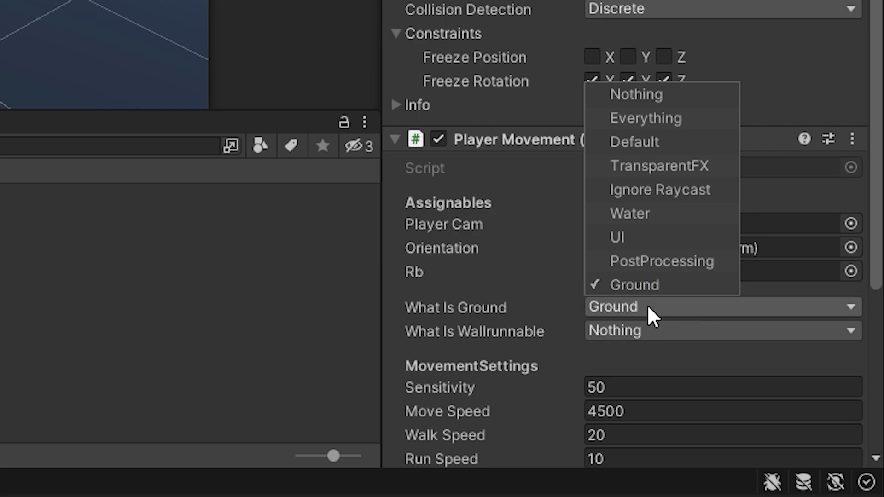
pyautogui.click(647, 329)
pyautogui.click(634, 310)
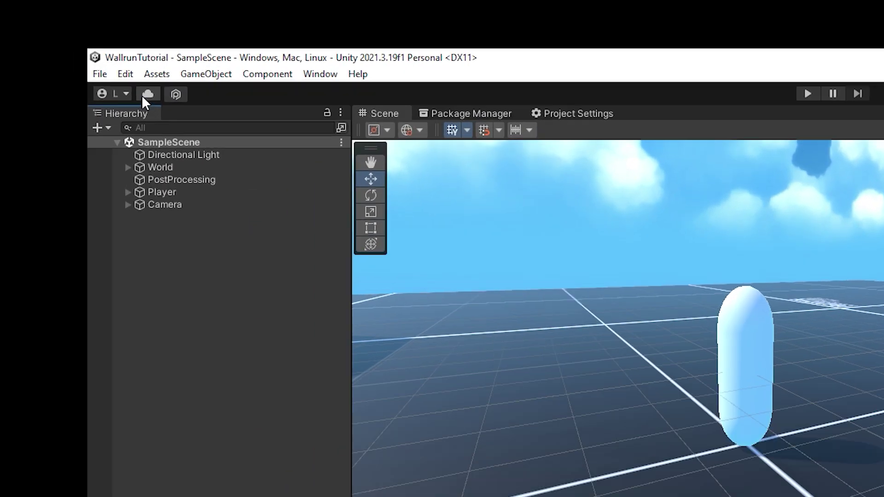
# Set the Y gravity to -30 in the project's Physics settings.
pyautogui.click(124, 73)
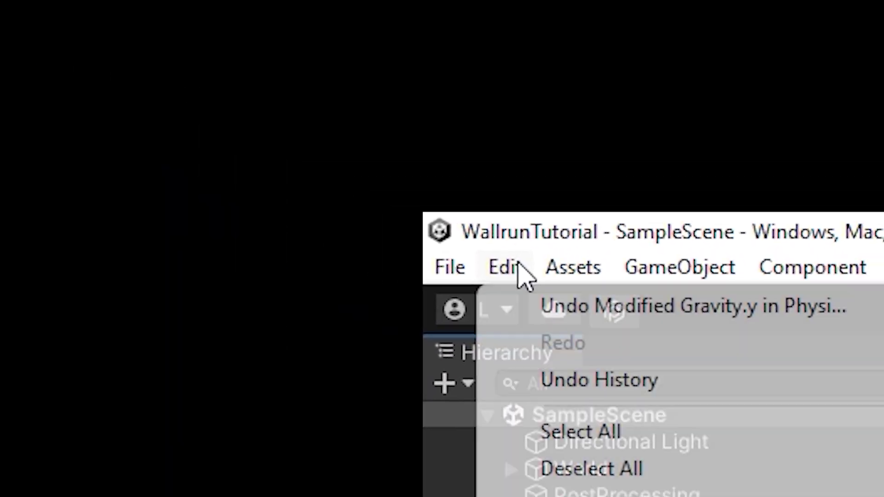
pyautogui.click(441, 346)
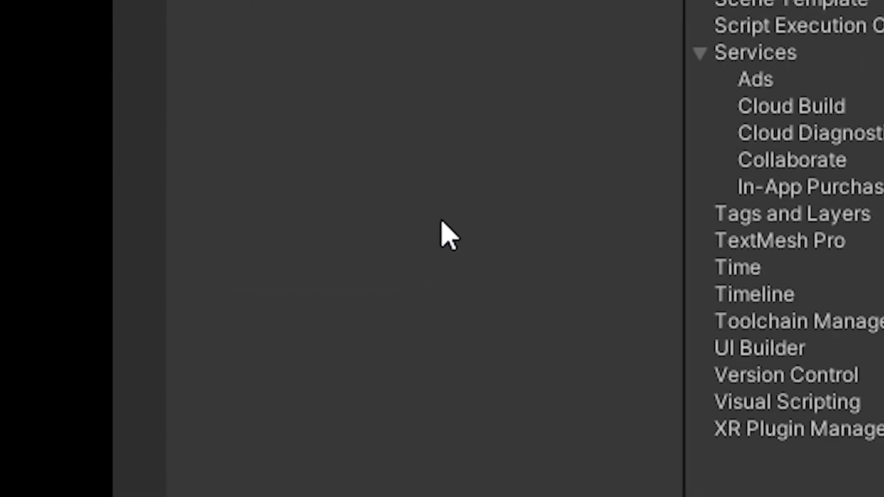
pyautogui.click(435, 230)
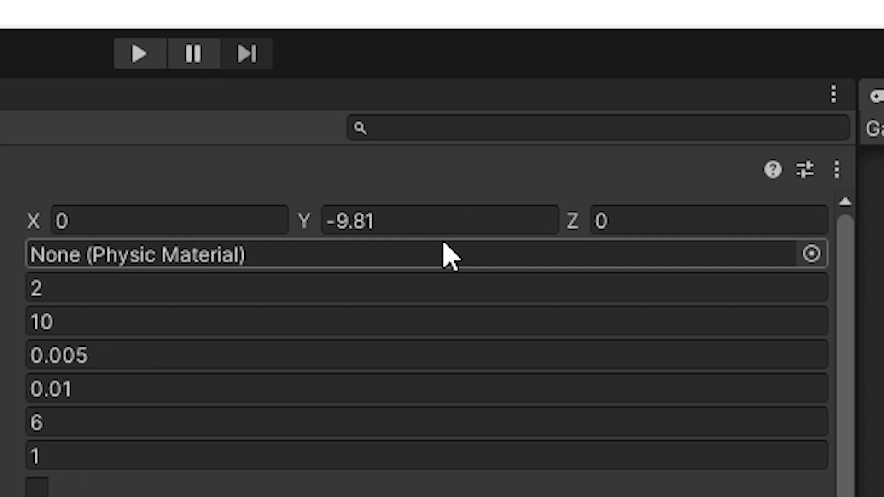
pyautogui.click(442, 247)
pyautogui.press('BackSpace')
pyautogui.write('-30')
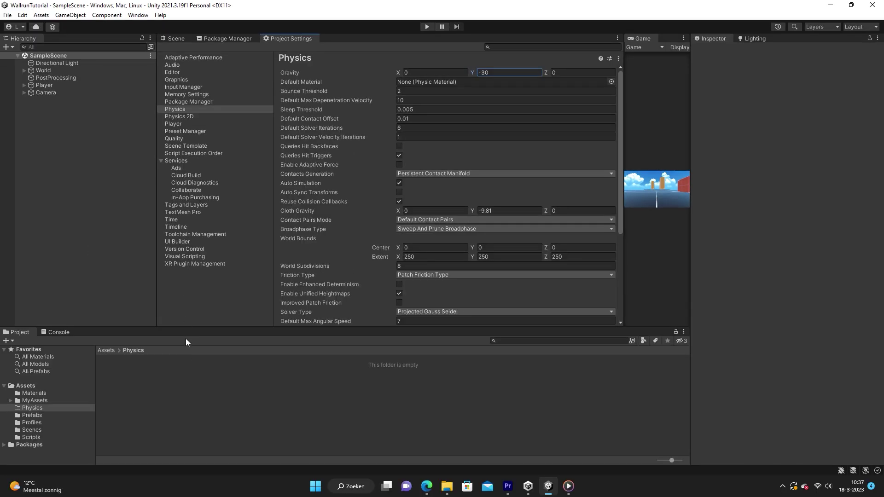
# Create a physic material named Player in the Physics folder.
pyautogui.rightClick(186, 386)
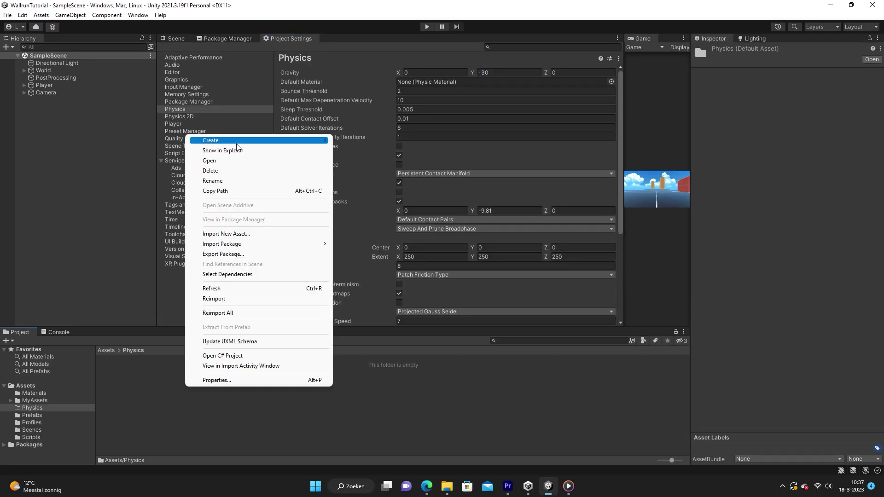
pyautogui.moveTo(258, 140)
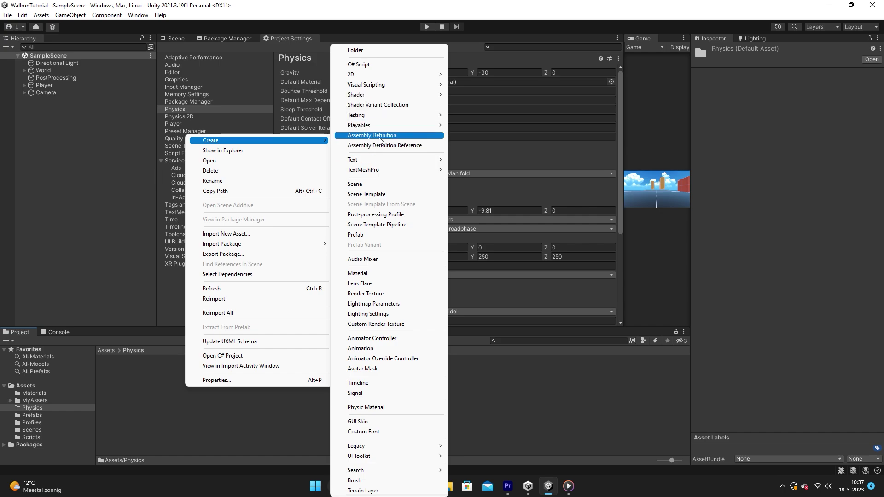
pyautogui.click(380, 407)
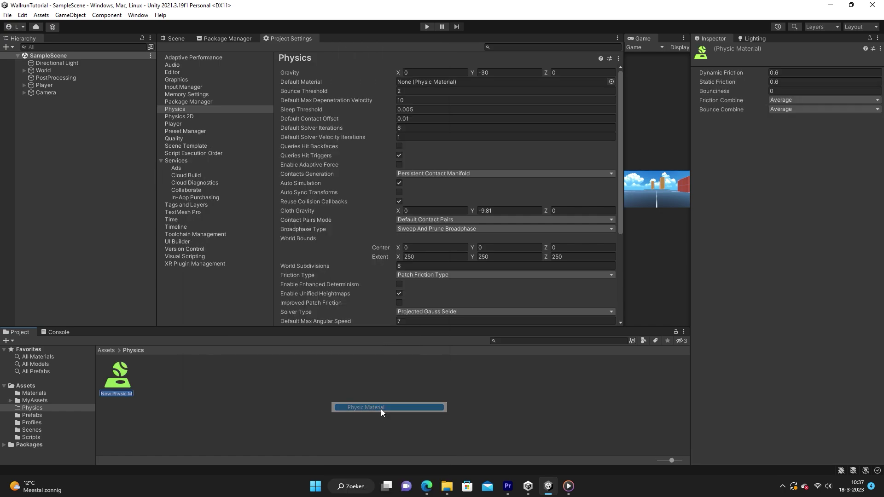
pyautogui.write('Player')
pyautogui.press('Return')
# Create a second physic material named Ground in the Physics folder.
pyautogui.rightClick(380, 409)
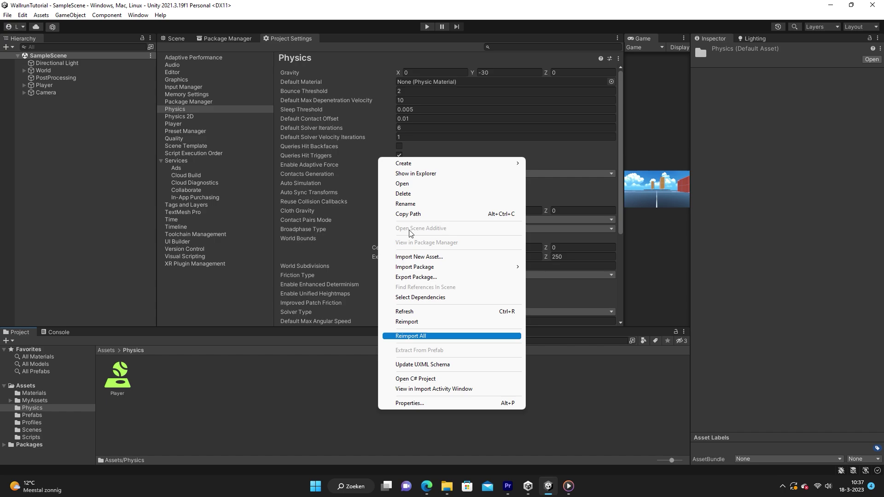
pyautogui.moveTo(453, 163)
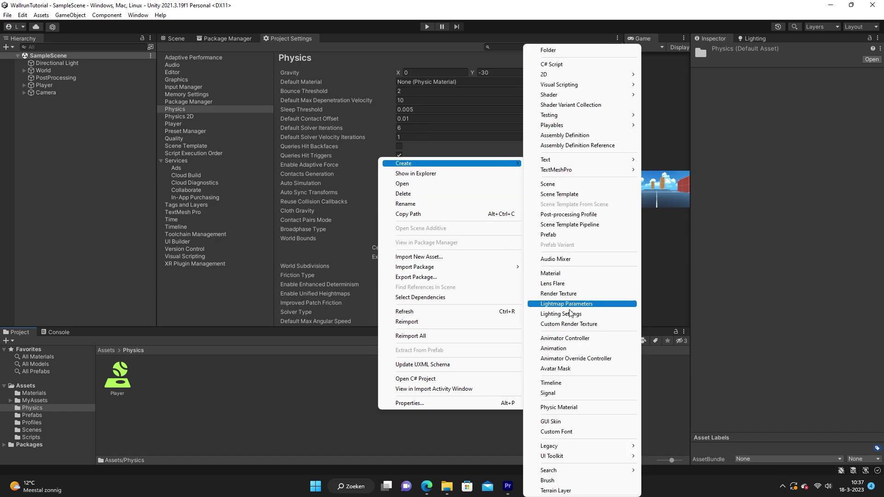
pyautogui.click(567, 407)
pyautogui.write('Ground')
pyautogui.press('Return')
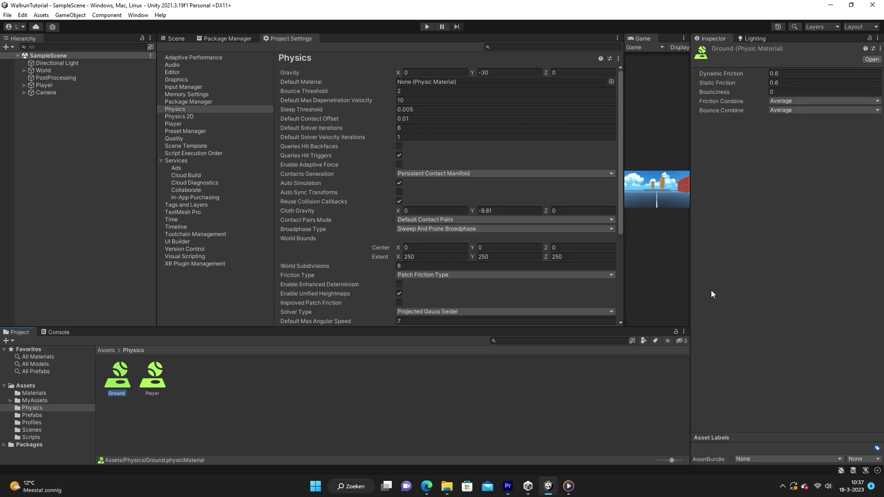
# Set the Ground physic material's dynamic and static friction to 0.
pyautogui.click(797, 74)
pyautogui.write('0')
pyautogui.click(794, 86)
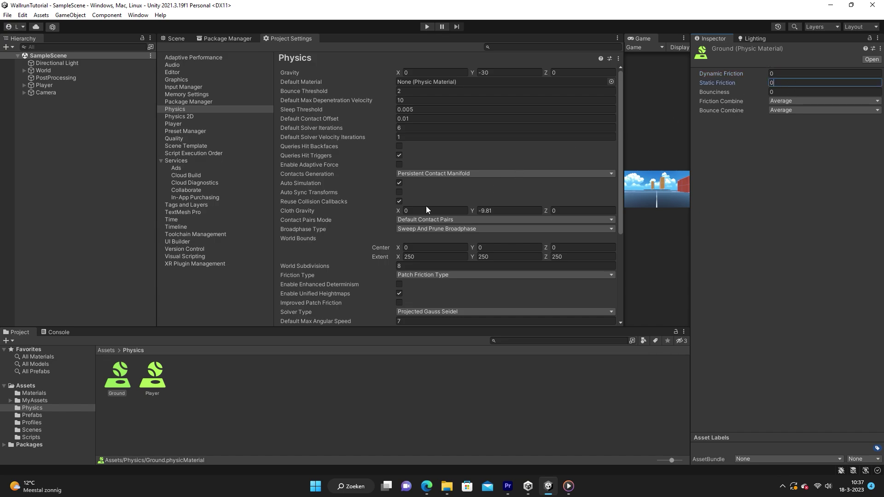
# Set the Player physic material's dynamic and static friction to 0.
pyautogui.click(156, 374)
pyautogui.click(778, 73)
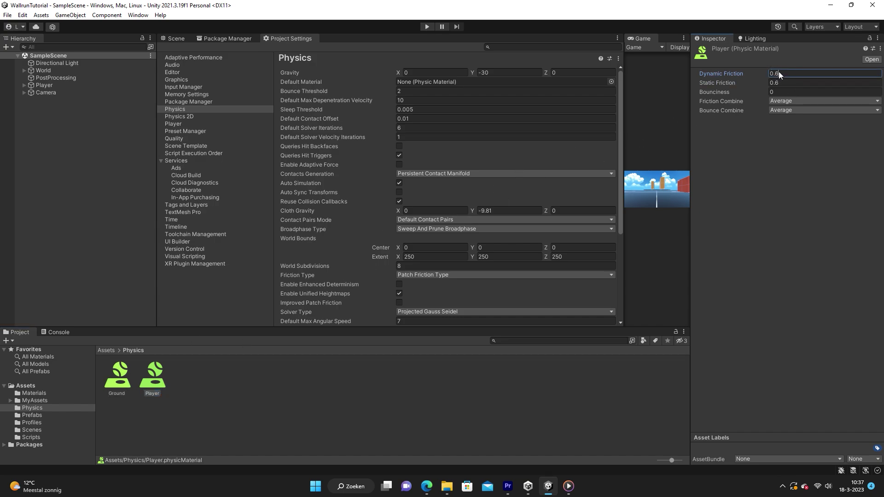
pyautogui.write('0')
pyautogui.click(782, 85)
pyautogui.write('0')
# Assign the Ground physic material to the box colliders of all ground and obstacle objects under World.
pyautogui.click(184, 38)
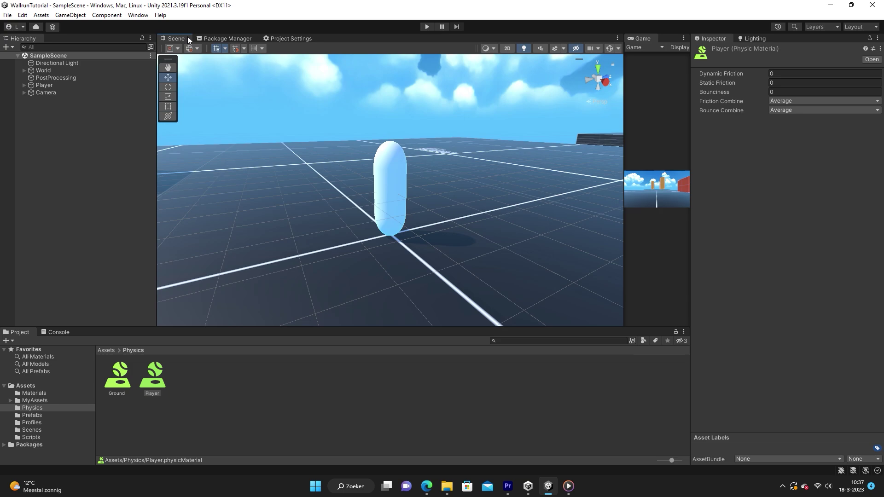
pyautogui.click(24, 70)
pyautogui.click(39, 77)
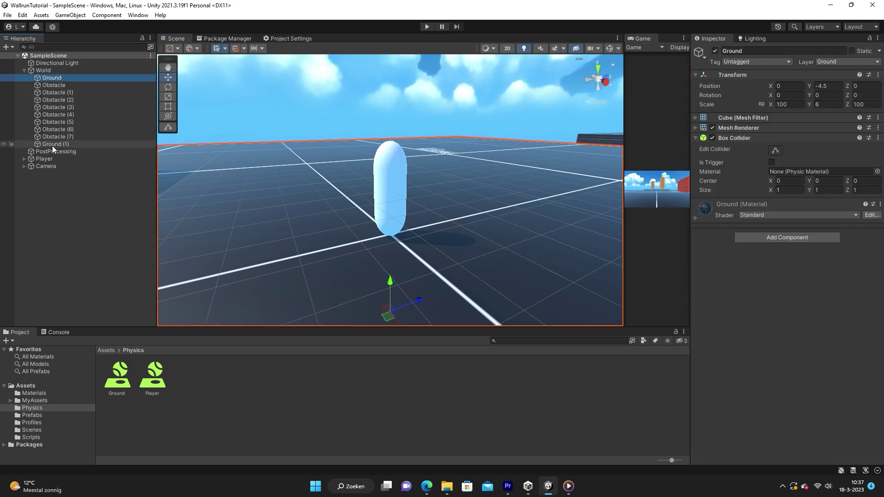
pyautogui.keyDown('shift'); pyautogui.click(56, 144); pyautogui.keyUp('shift')
pyautogui.moveTo(118, 373); pyautogui.dragTo(782, 170)
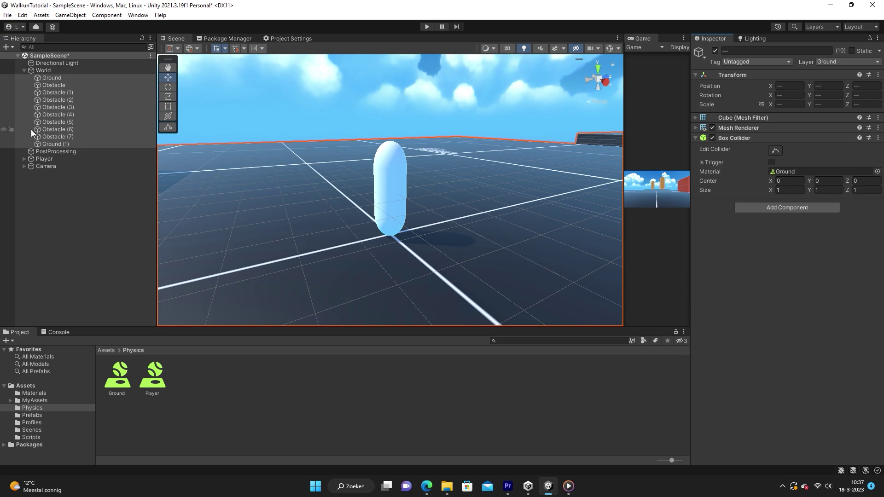
# Assign the Player physic material to the Player object's capsule collider.
pyautogui.click(46, 159)
pyautogui.moveTo(159, 386); pyautogui.dragTo(797, 171)
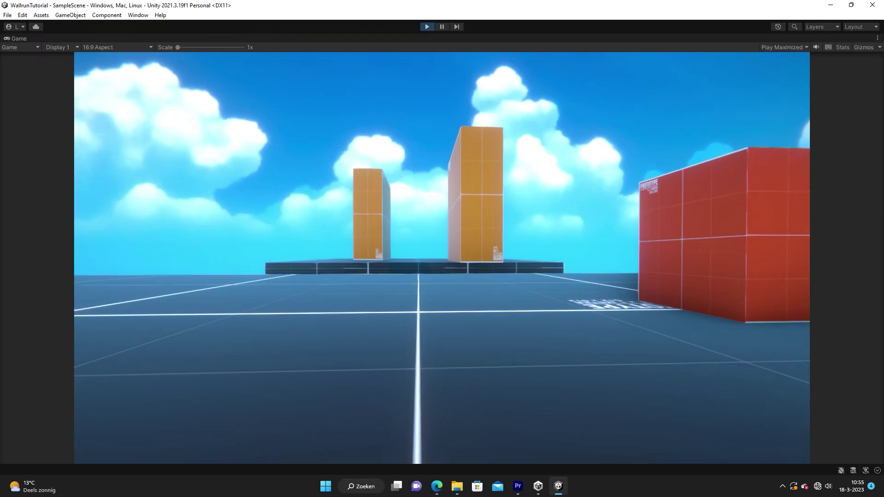
# Play-test the player by running, jumping and wallrunning along the orange walls between the ground platforms.
pyautogui.press('w')
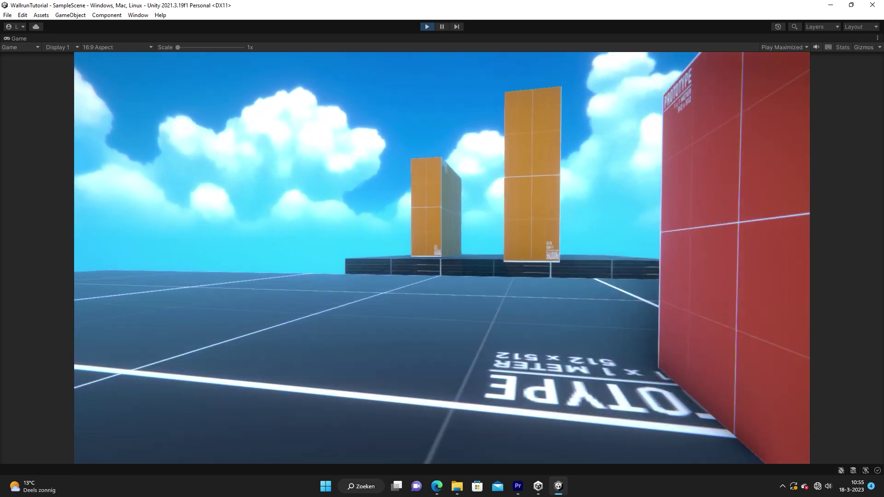
pyautogui.press('space')
pyautogui.press('w')
pyautogui.press('space')
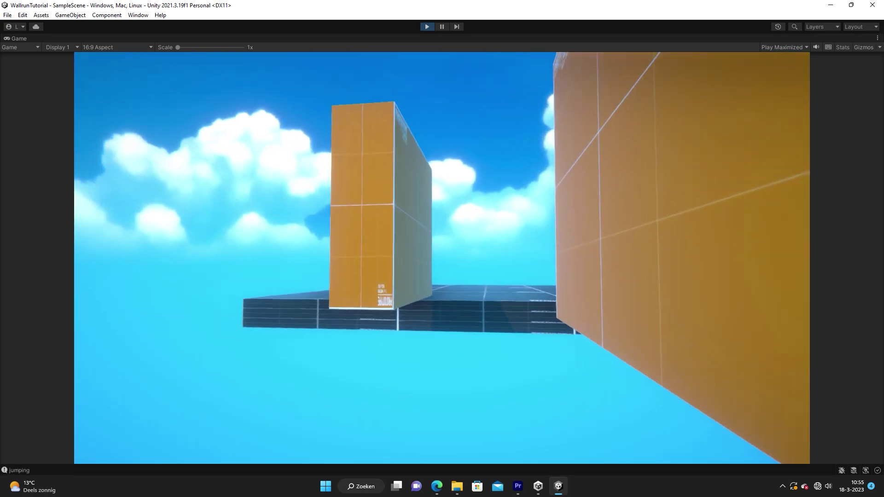
pyautogui.press('w')
pyautogui.press('space')
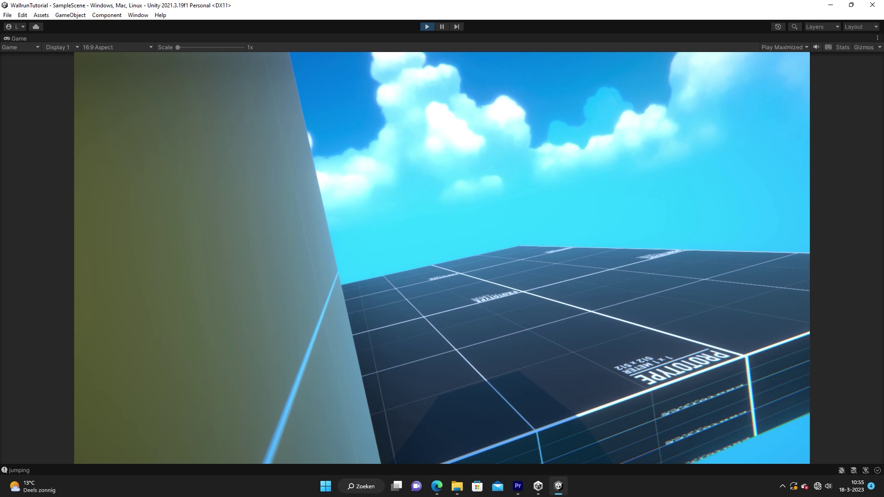
pyautogui.press('space')
pyautogui.press('s')
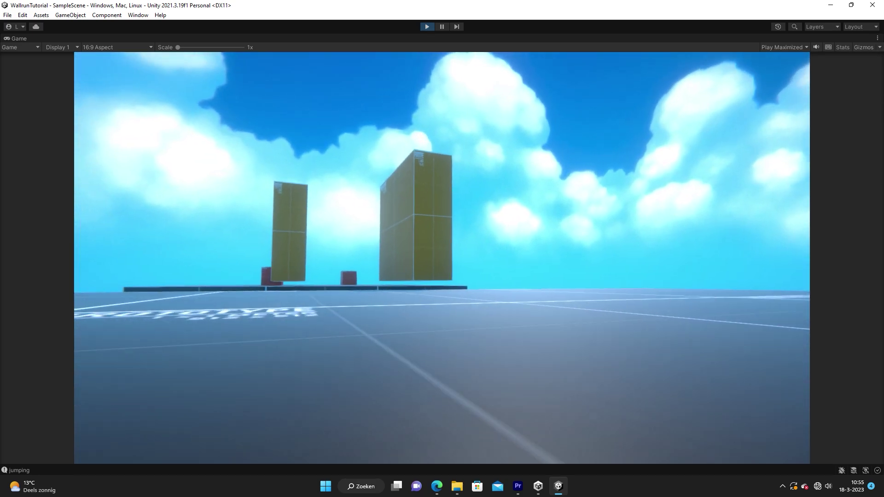
pyautogui.press('w')
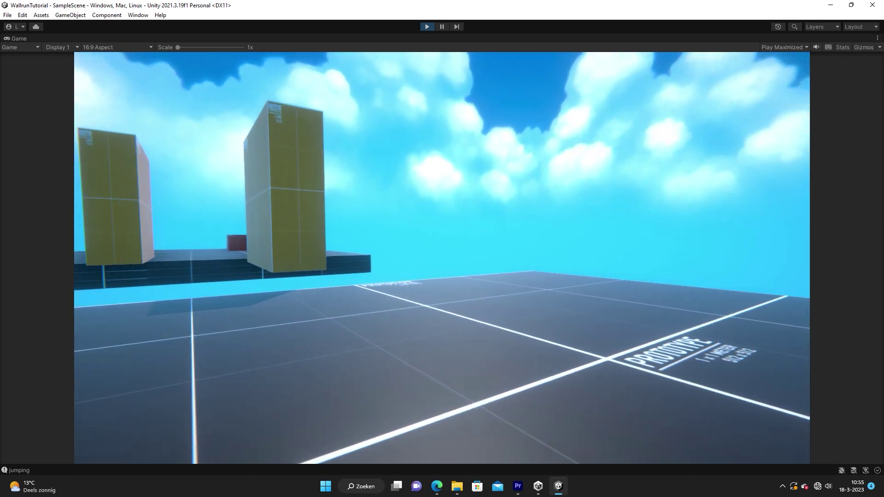
pyautogui.press('w')
pyautogui.press('space')
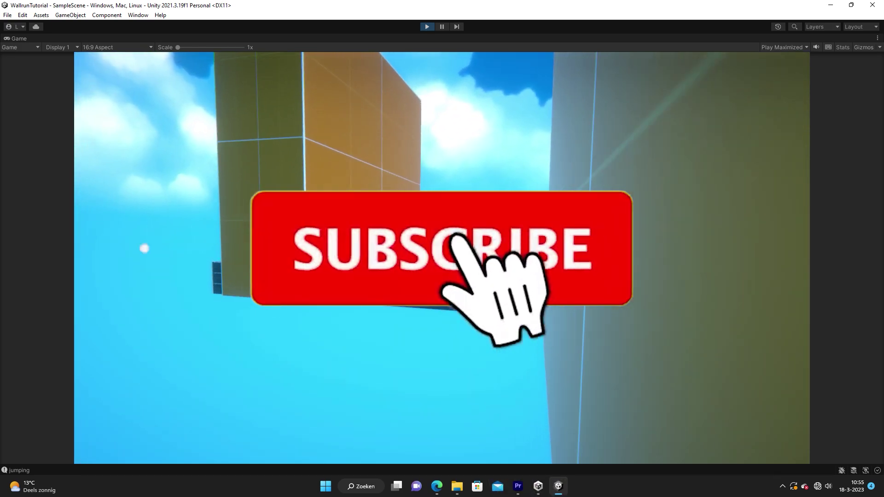